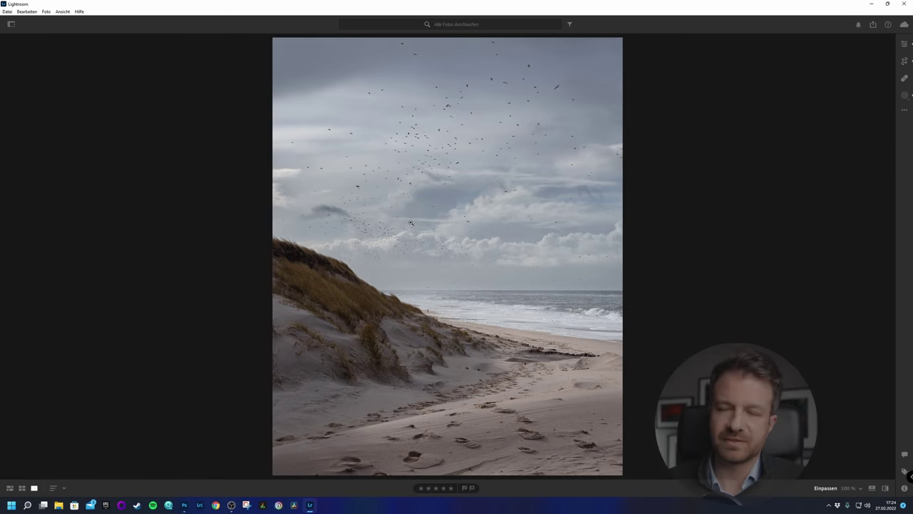
Open the edit settings and compare the beach photo with and without the Licht adjustments.
key("e")
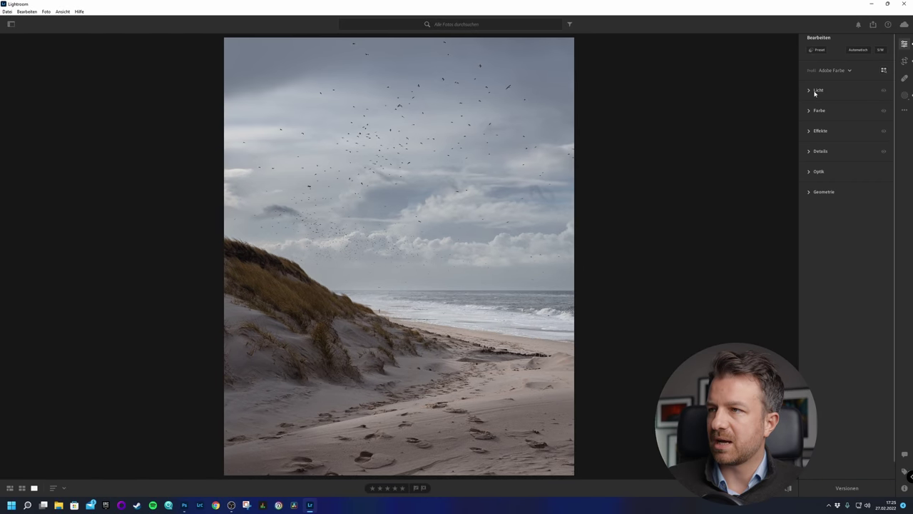
left_click(817, 90)
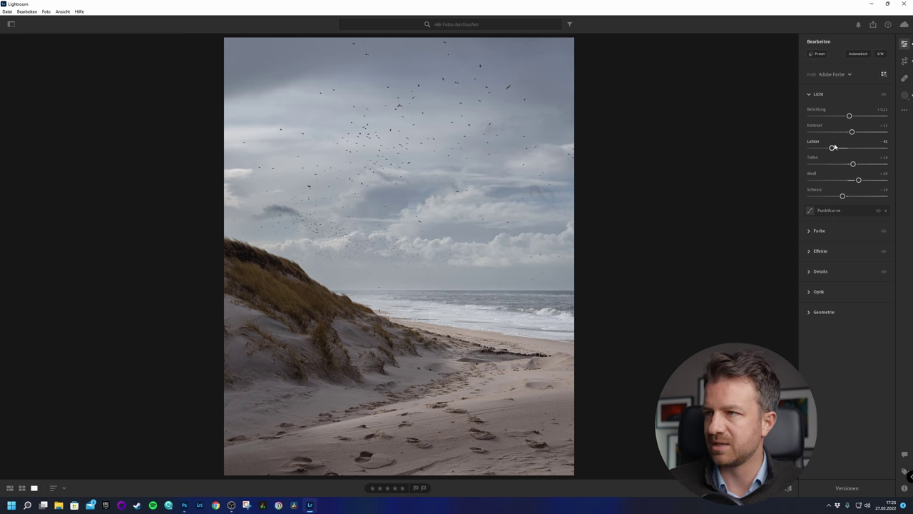
left_click(884, 96)
left_click(884, 96)
left_click(884, 96)
left_click(884, 96)
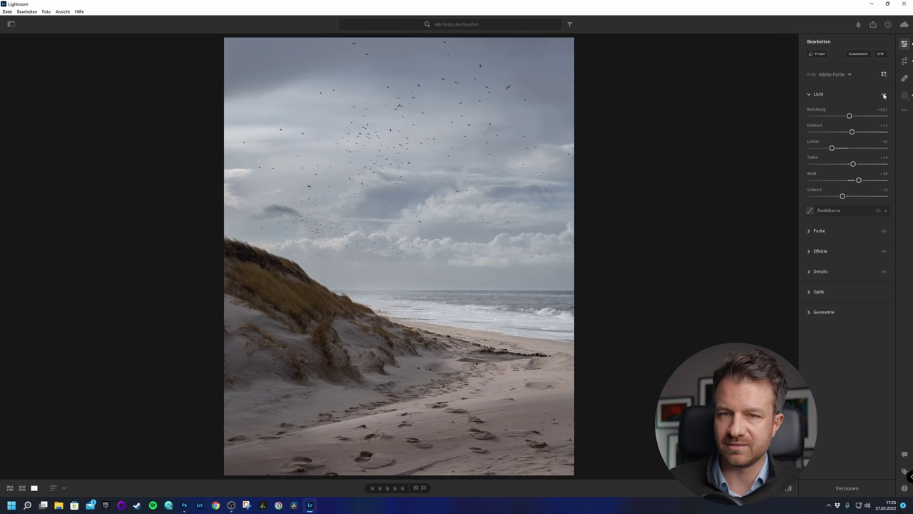
left_click(877, 94)
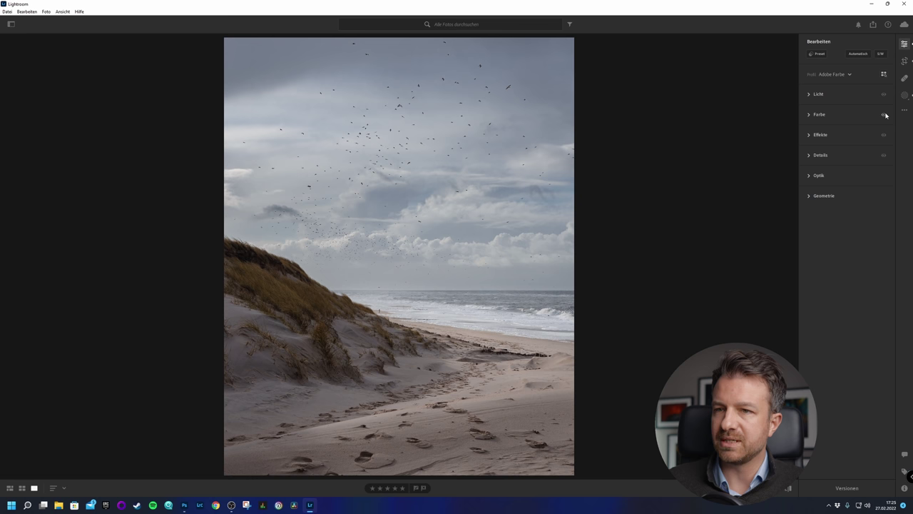
Review the Effekte settings and compare the photo with and without the Farbe adjustments.
left_click(809, 136)
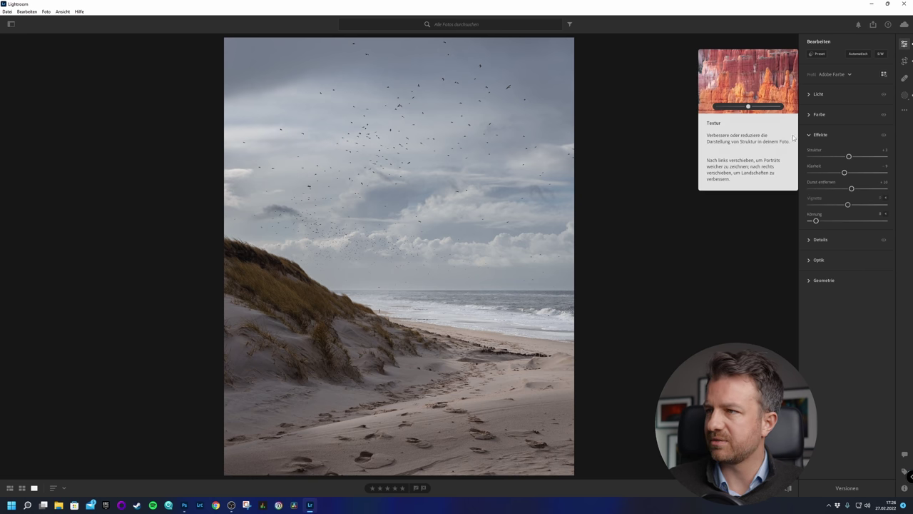
left_click(817, 135)
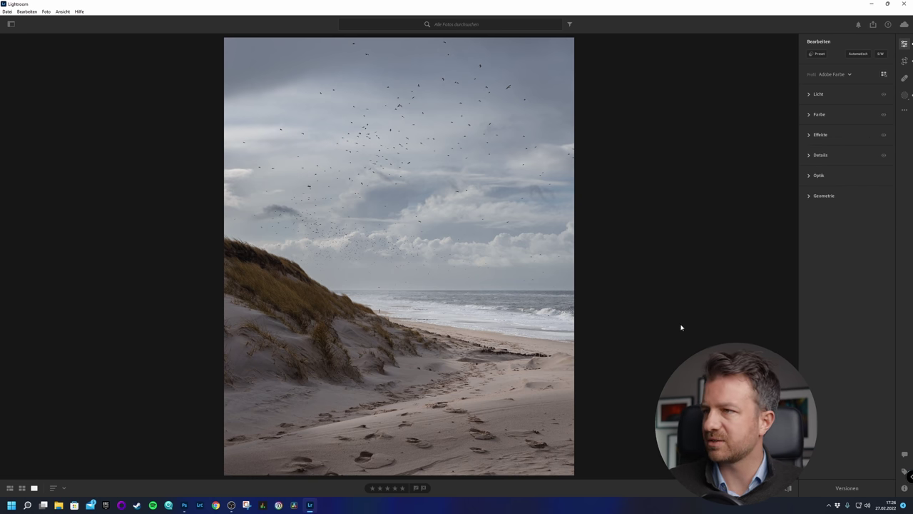
left_click(809, 115)
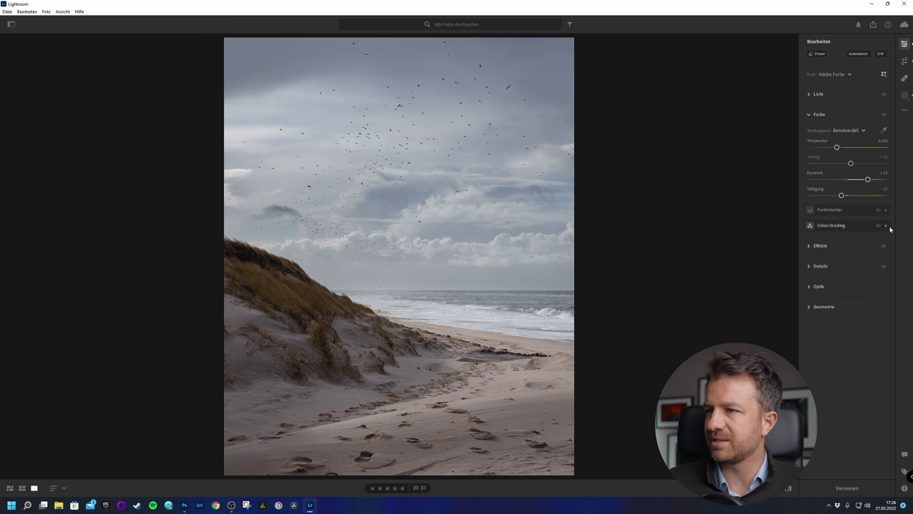
left_click(884, 116)
left_click(885, 116)
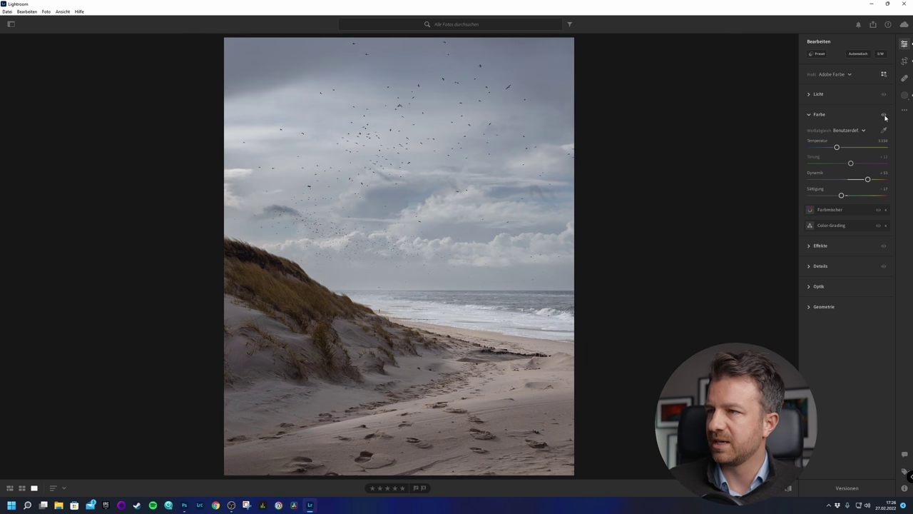
Show the Color-Grading wheels and compare the photo with and without the color grading.
left_click(819, 230)
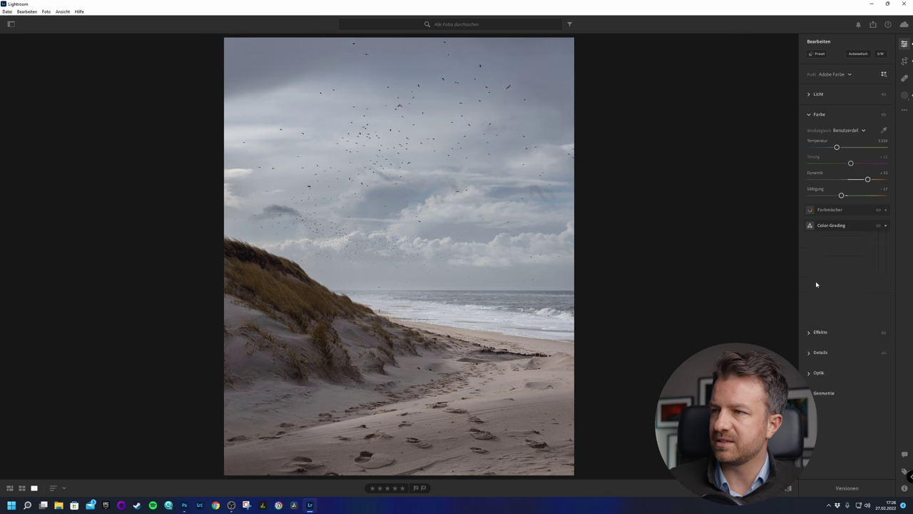
left_click(879, 226)
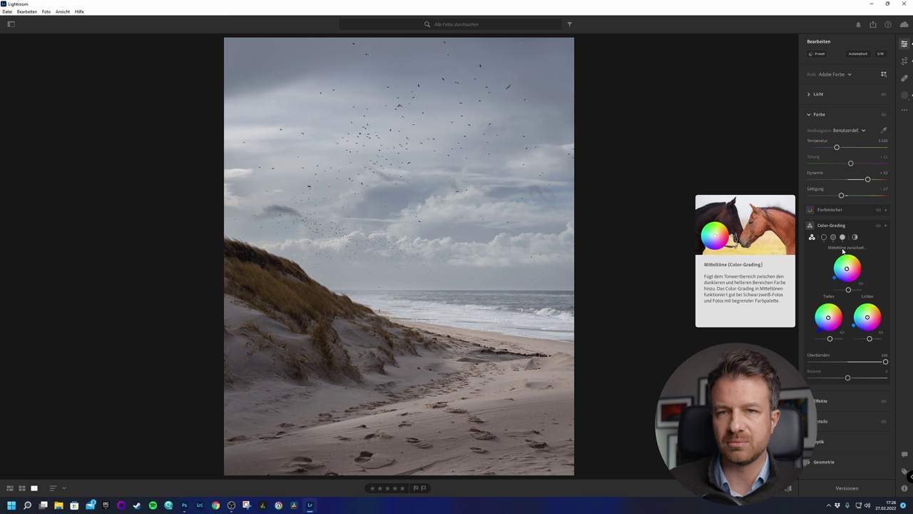
left_click(878, 228)
left_click(879, 228)
left_click(880, 228)
left_click(880, 227)
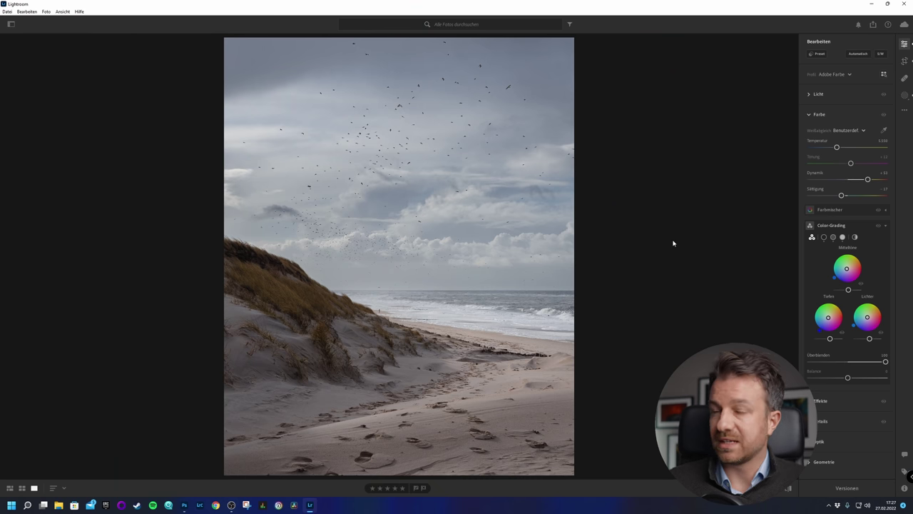
Show the photo's masks, view the components and settings of Maske 1, and check which new mask types are offered.
left_click(910, 46)
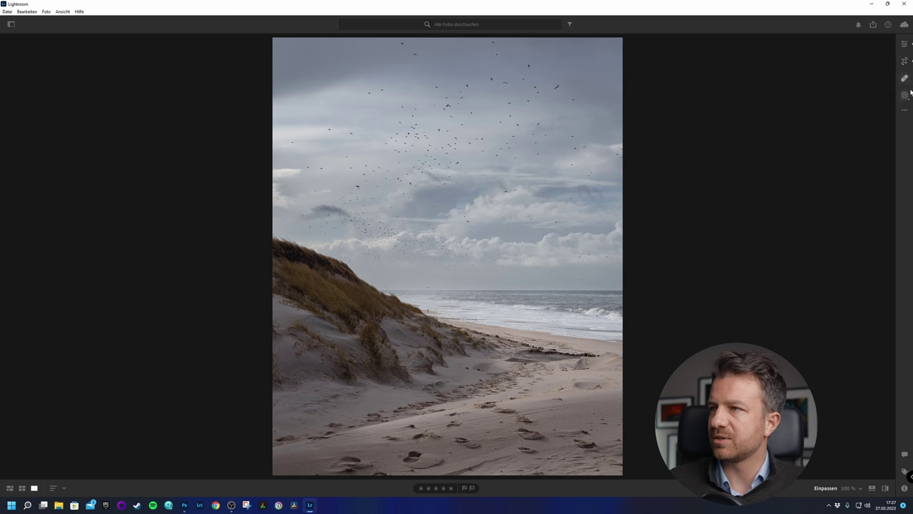
left_click(907, 96)
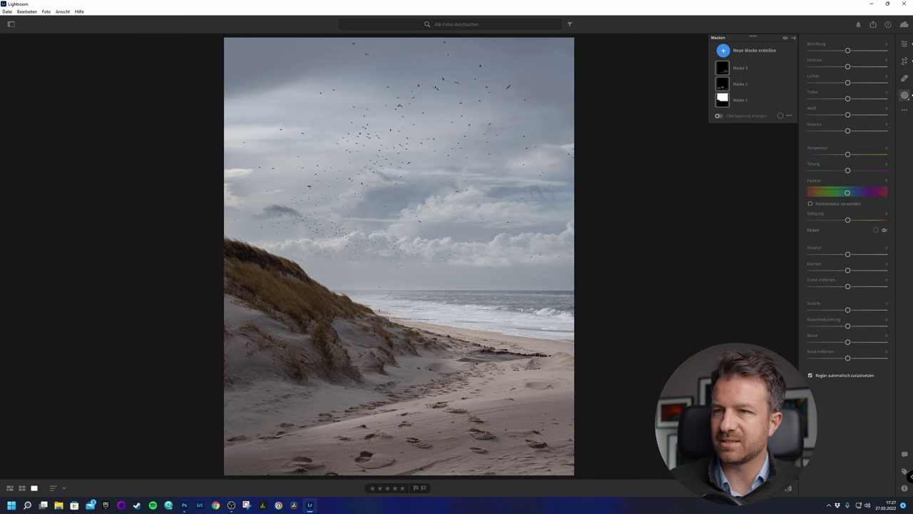
left_click(740, 101)
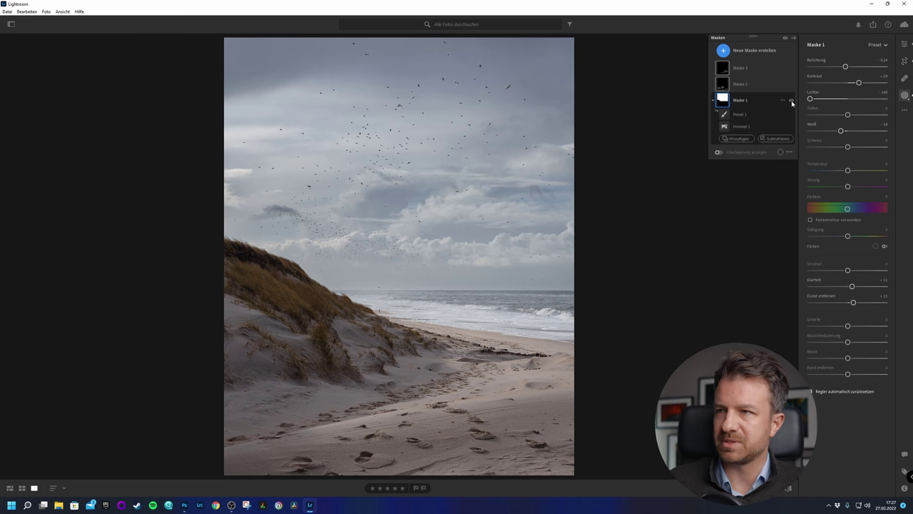
left_click(735, 50)
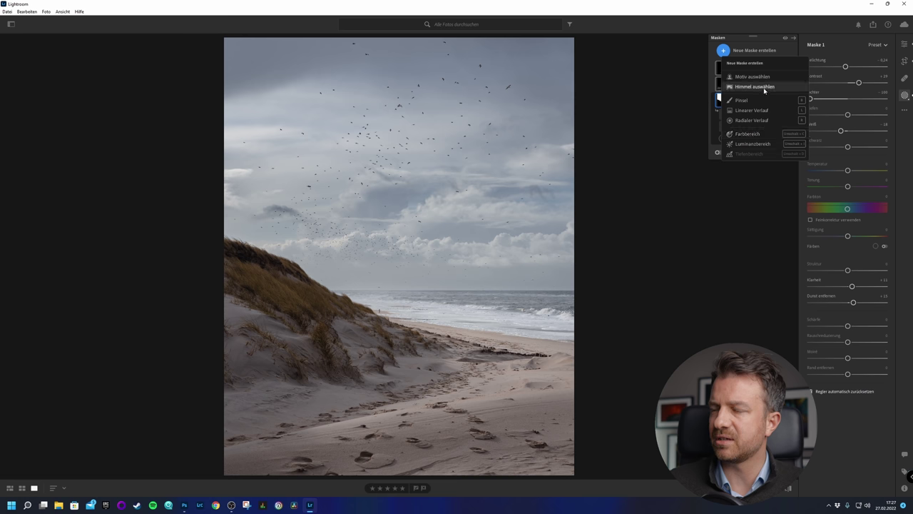
left_click(768, 49)
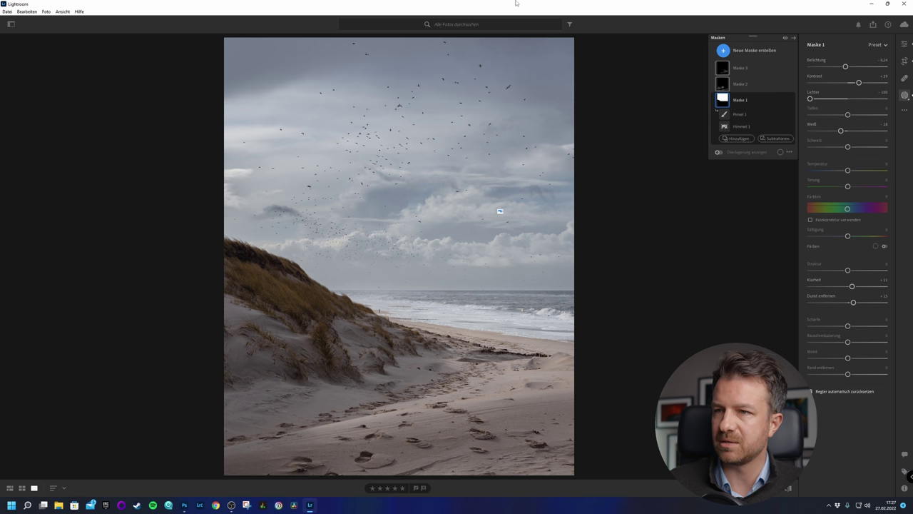
left_click(763, 50)
left_click(763, 50)
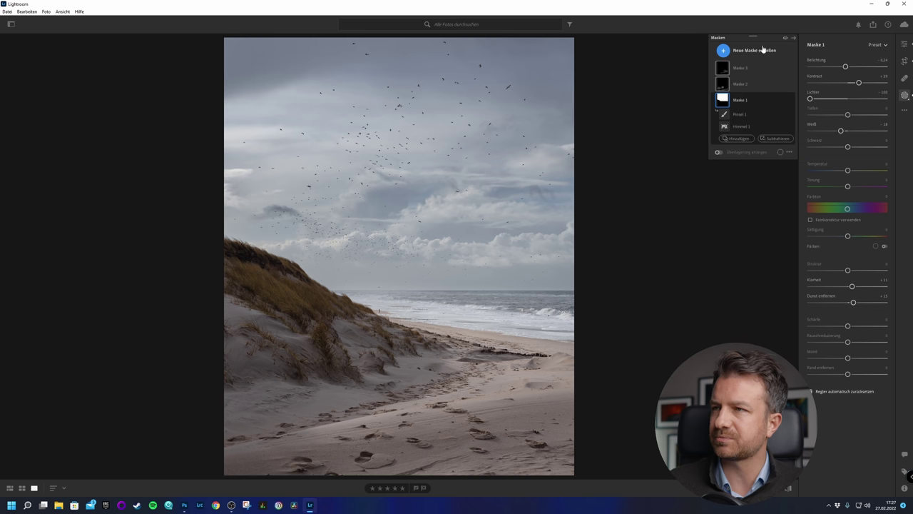
Compare the sky with and without the Maske 1 adjustments.
left_click(739, 102)
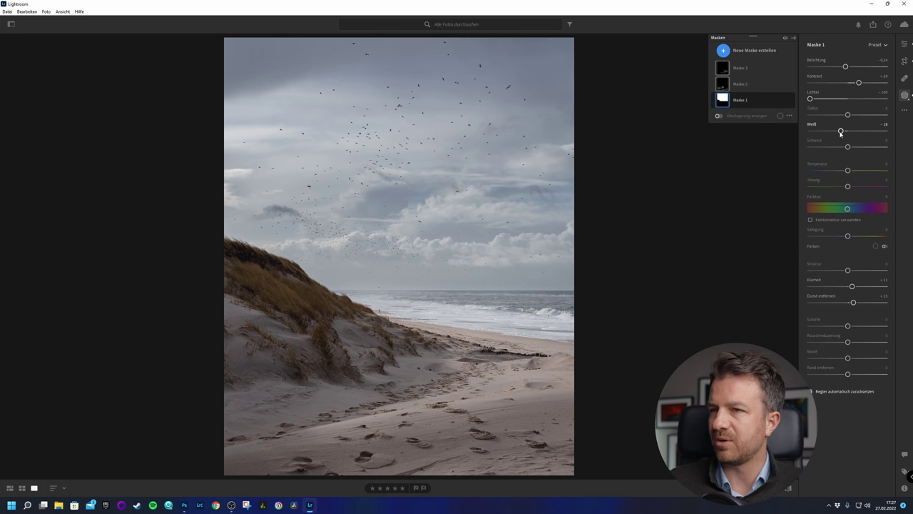
left_click(791, 100)
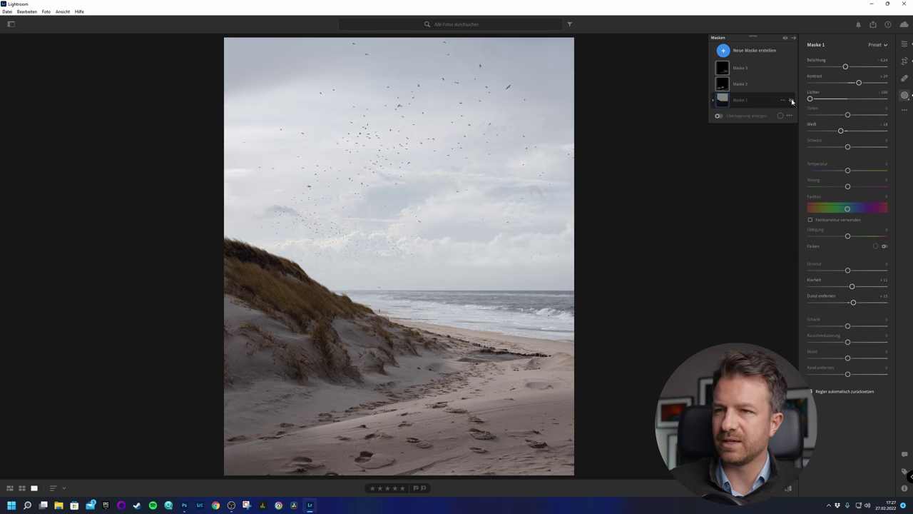
left_click(791, 101)
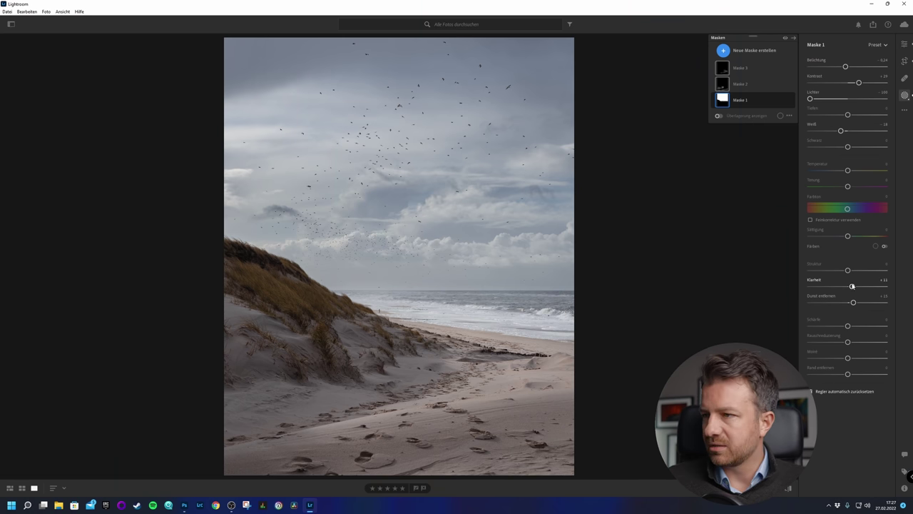
Try Klarheit at +100 and a higher Lichter value on the sky mask (Maske 1).
left_click_drag(852, 286, 885, 286)
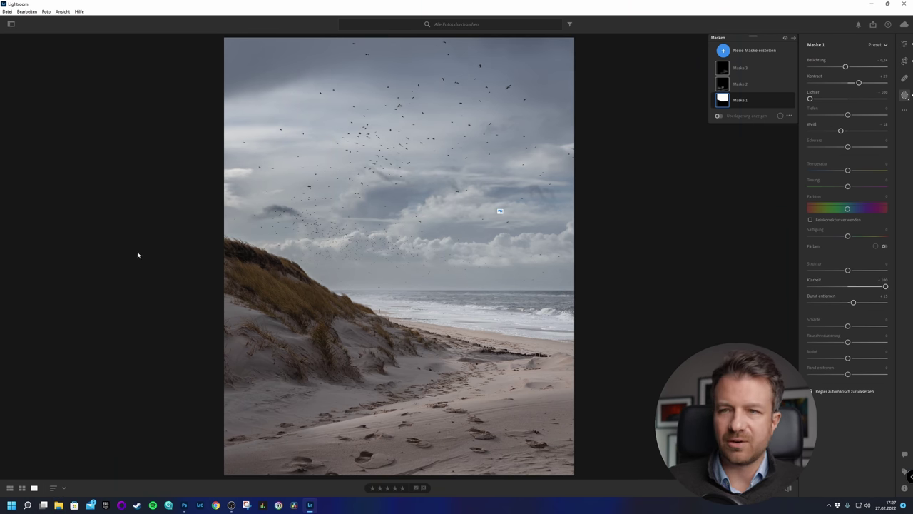
left_click(853, 287)
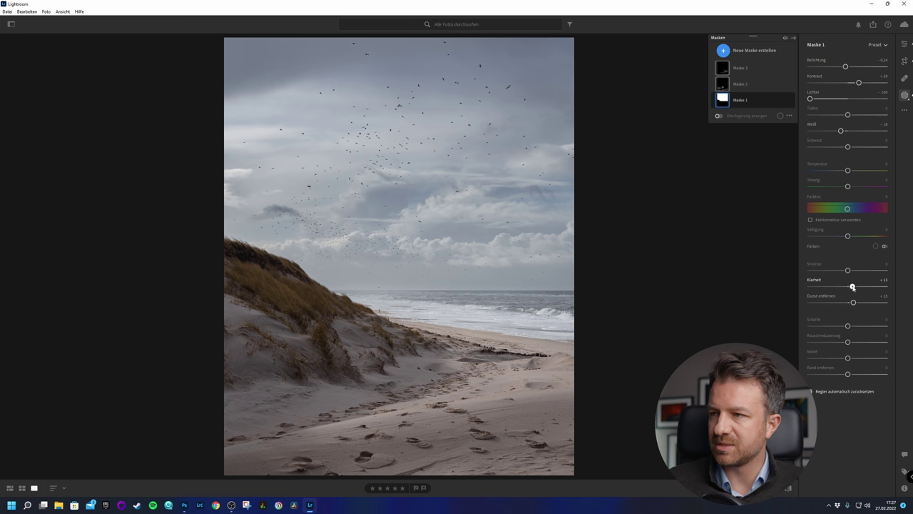
left_click_drag(853, 286, 851, 286)
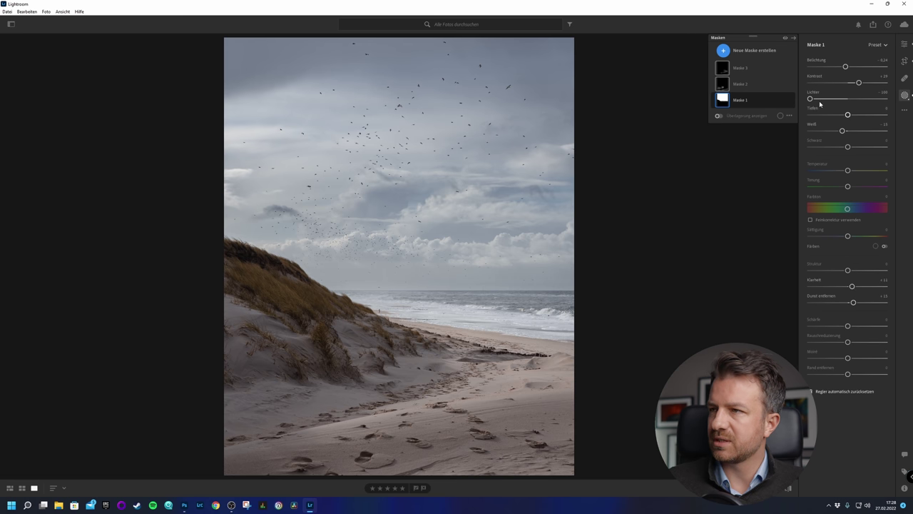
mouse_move(818, 101)
left_mouse_down()
mouse_move(856, 99)
mouse_move(830, 100)
left_mouse_up()
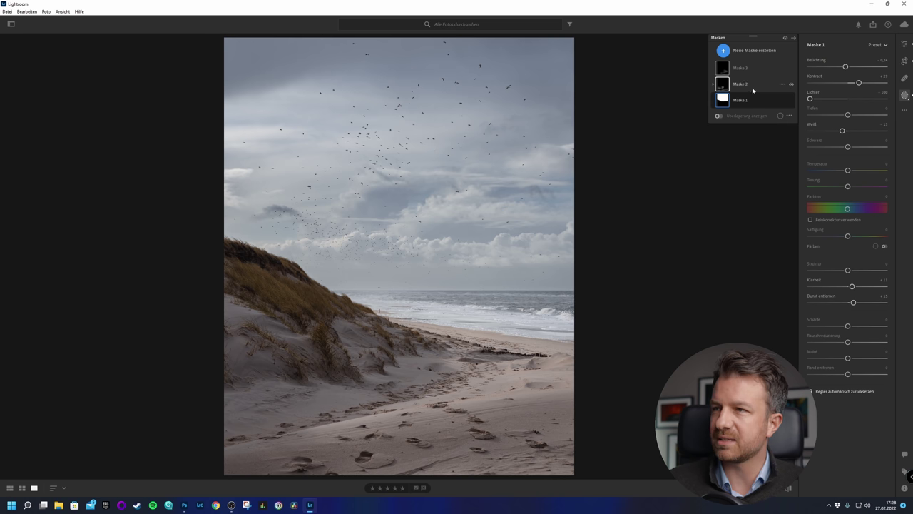
Examine the painted areas and the settings of the brush masks Maske 2 and Maske 3.
left_click(723, 86)
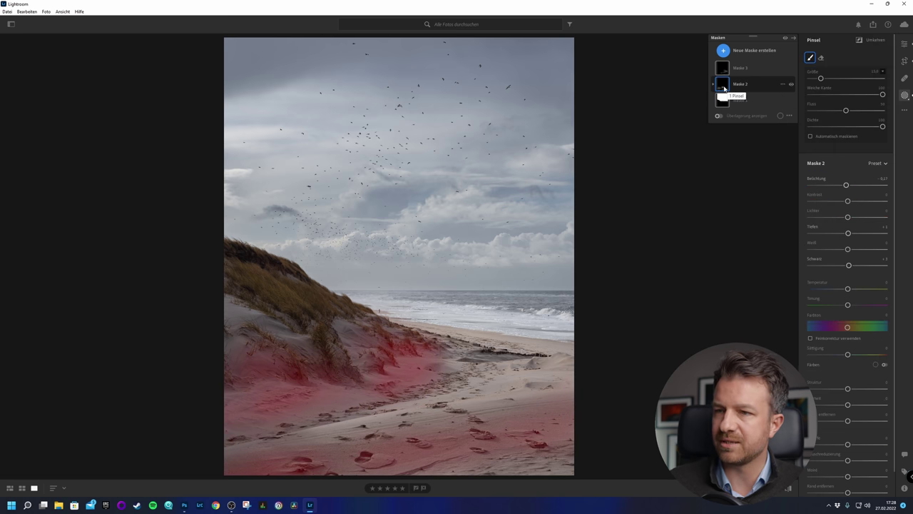
left_click(723, 69)
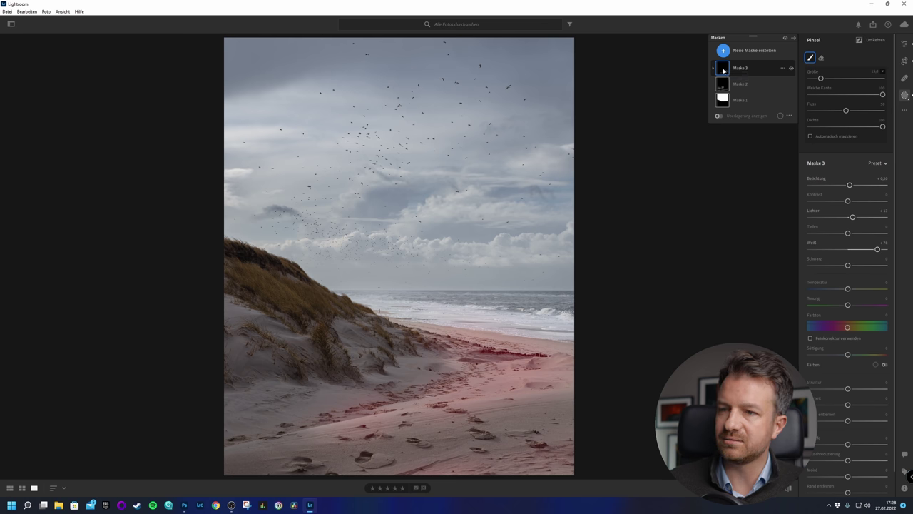
left_click(758, 82)
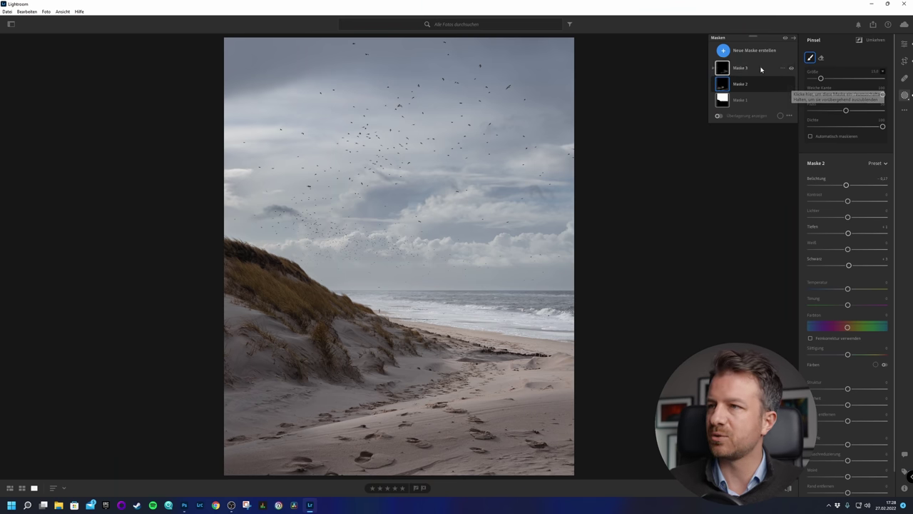
left_click(762, 69)
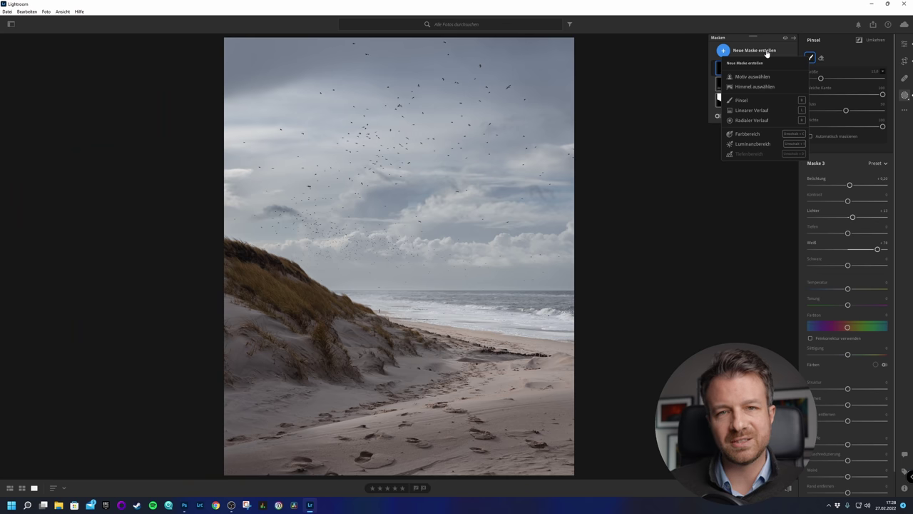
Reset the photo's crop and crop it to the 4 x 5 aspect ratio.
left_click(905, 61)
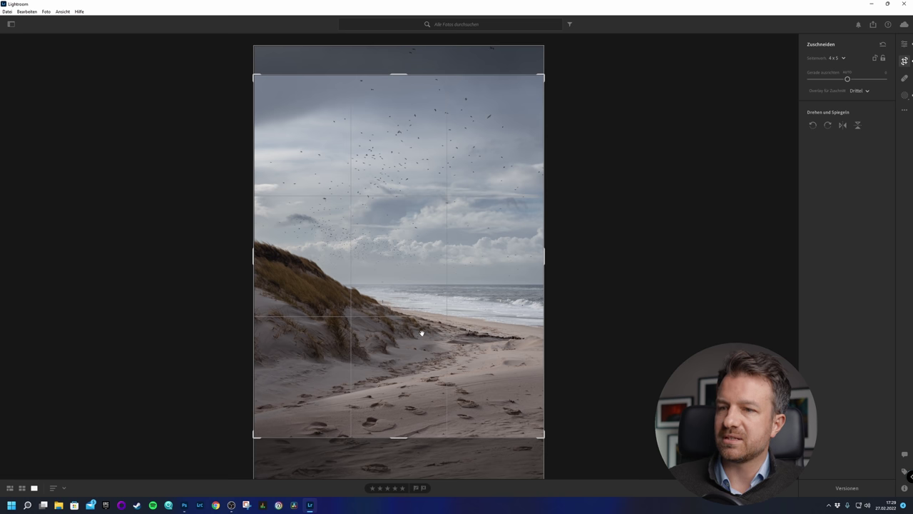
left_click(883, 44)
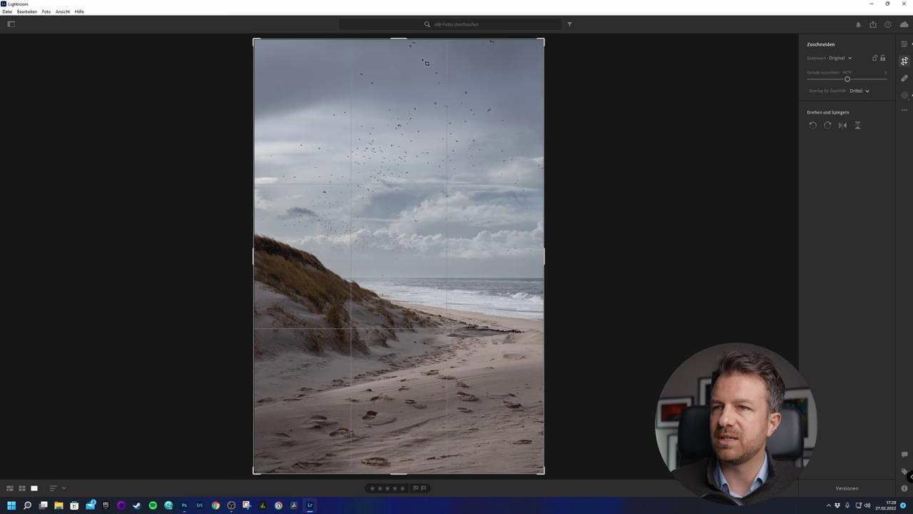
left_click(840, 58)
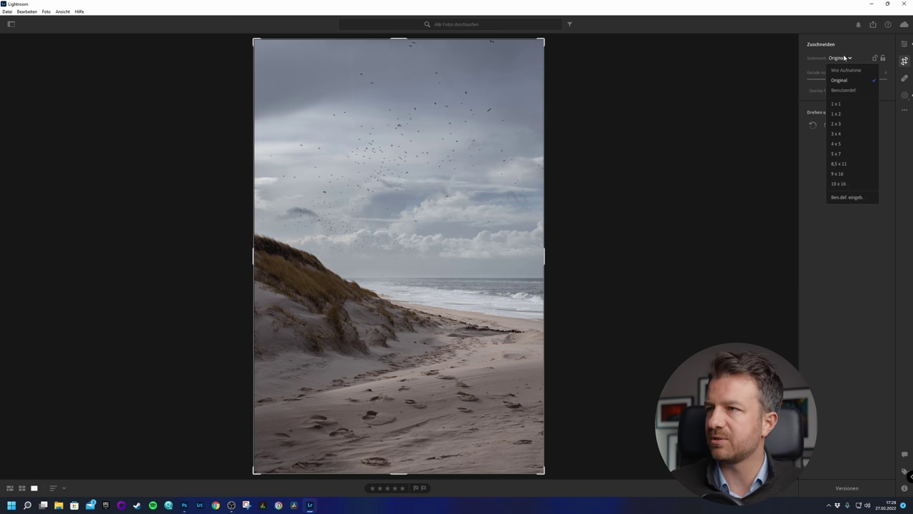
left_click(846, 143)
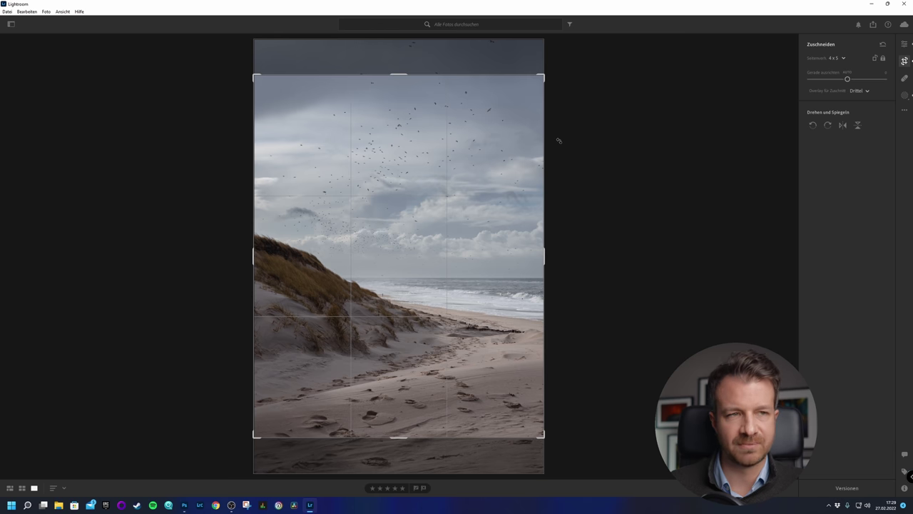
key("e")
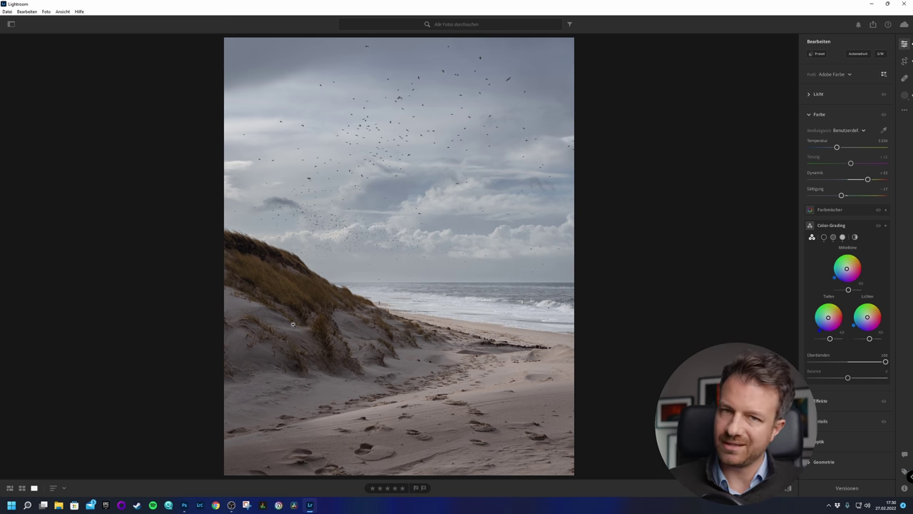
View the available Premium preset groups and close the preset list.
left_click(818, 54)
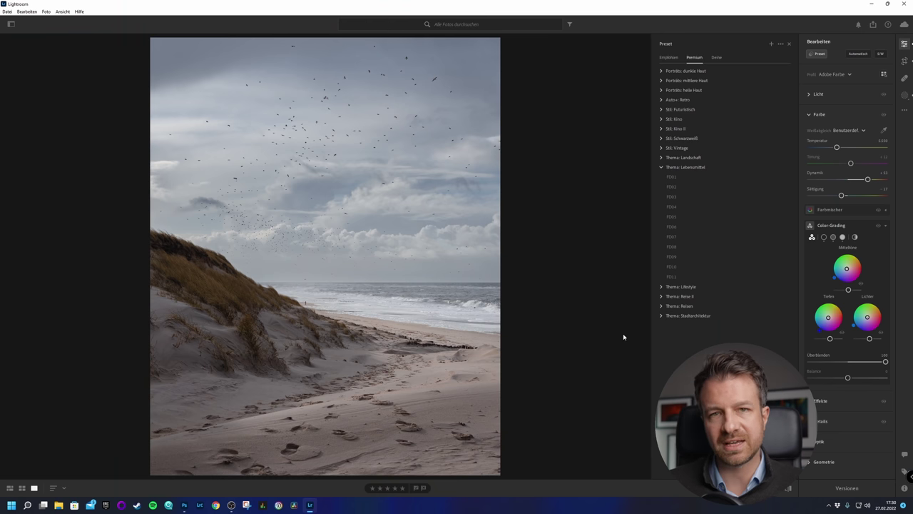
left_click(789, 44)
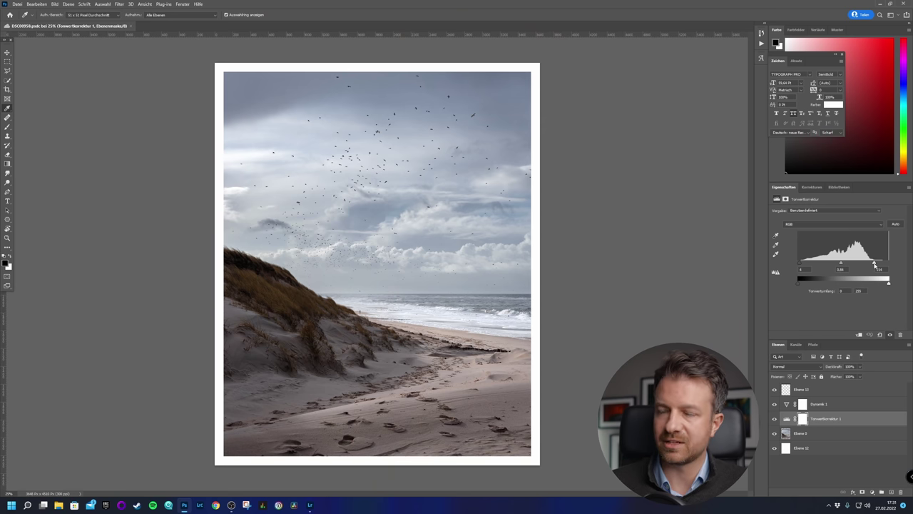
Compare the photo with and without the Tonwertkorrektur 1 adjustment layer, leaving that layer hidden.
left_click_drag(874, 265, 874, 268)
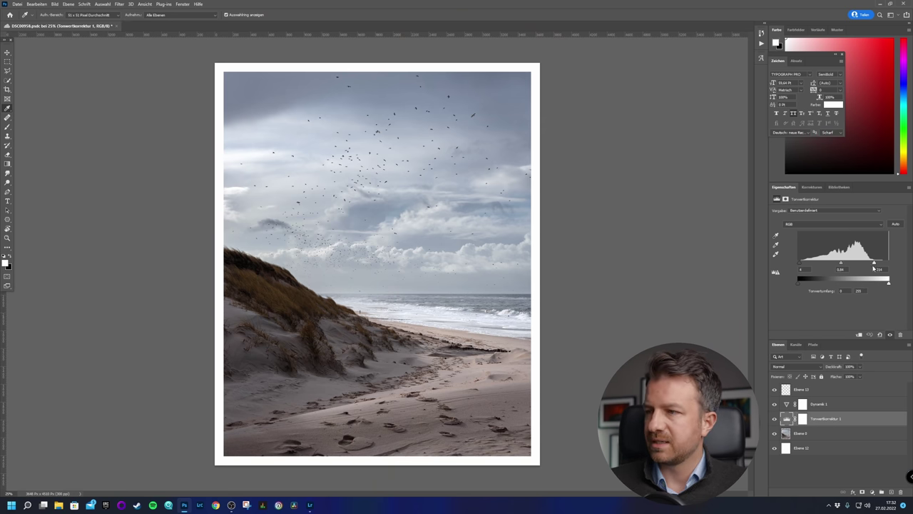
left_click(775, 419)
left_click(775, 419)
left_click(775, 418)
left_click(775, 419)
left_click(775, 419)
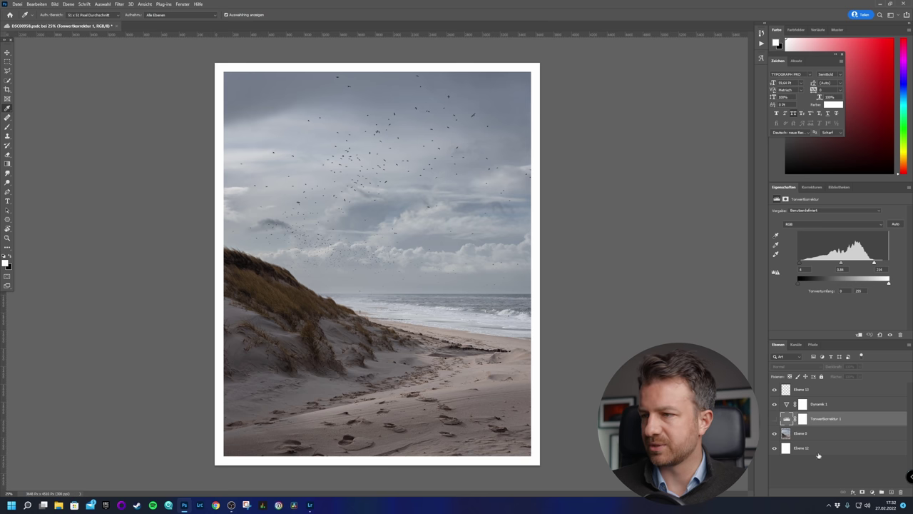
Select the photo layer Ebene 0 and hide the Dynamik 1 and Ebene 13 layers above it.
left_click(830, 434)
left_click(775, 404)
left_click(775, 390)
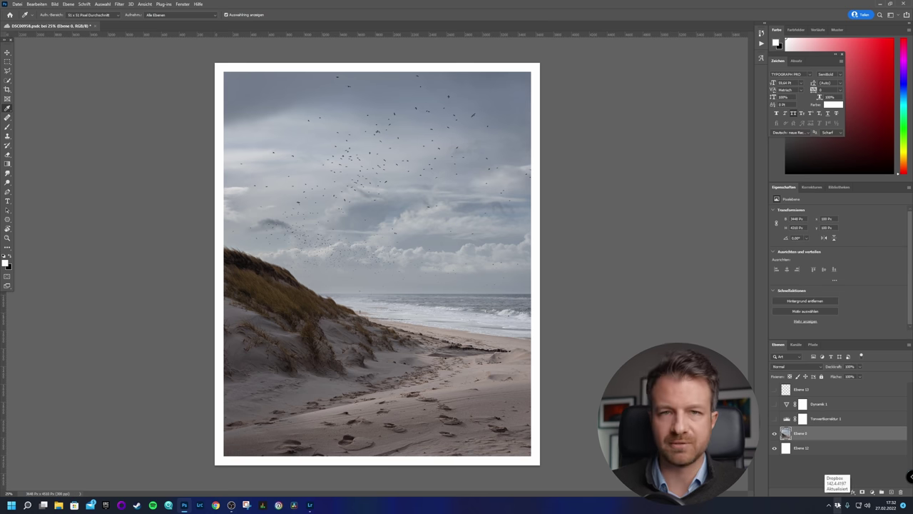
Add a Tonwertkorrektur adjustment layer directly above the photo layer and lower its white input level to about 216, checking for clipped highlights.
left_click(873, 493)
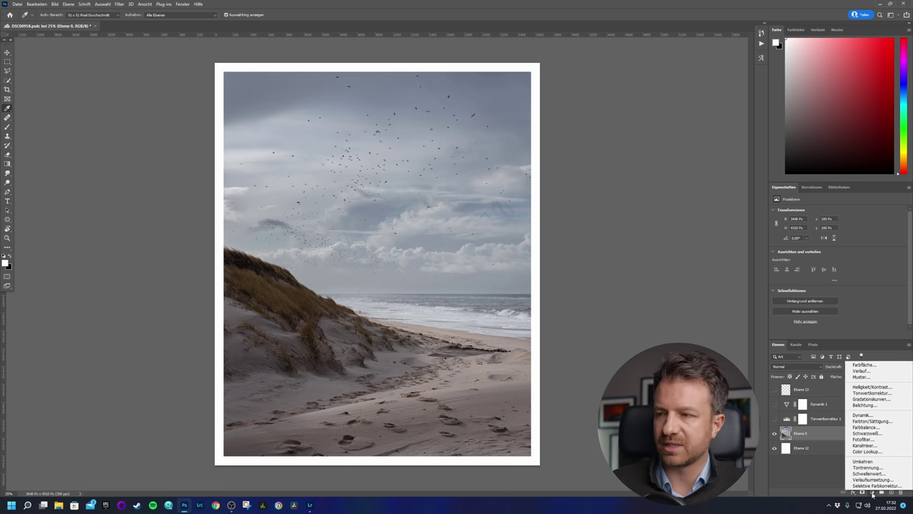
left_click(871, 393)
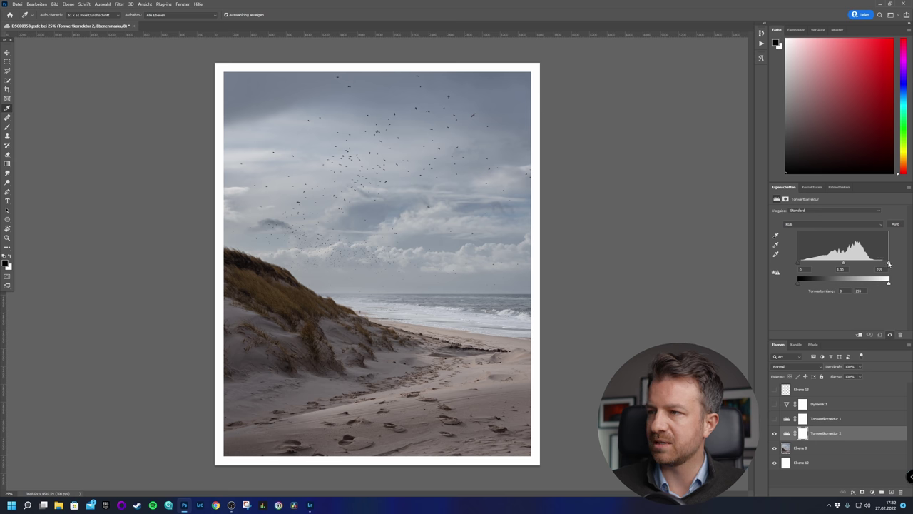
left_click_drag(889, 265, 889, 265)
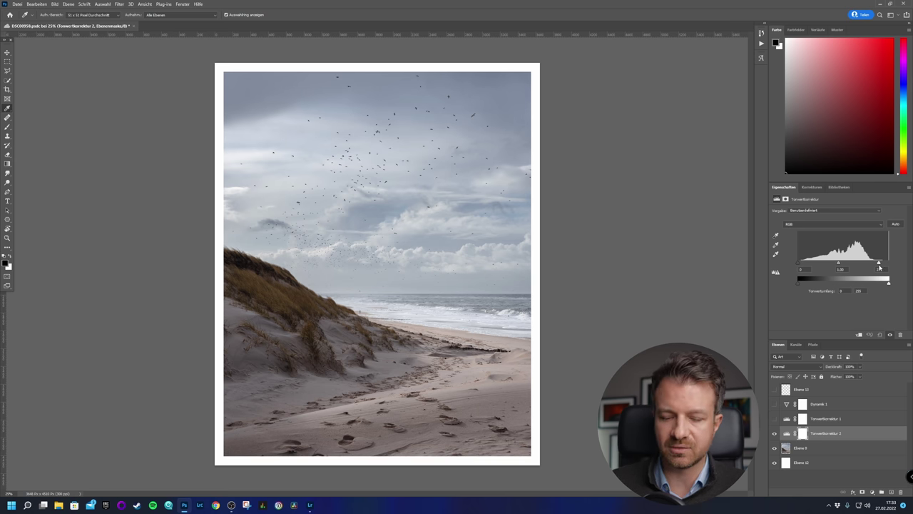
left_click(880, 267, "alt")
mouse_move(880, 267)
left_mouse_down()
mouse_move(855, 269)
mouse_move(876, 267)
left_mouse_up()
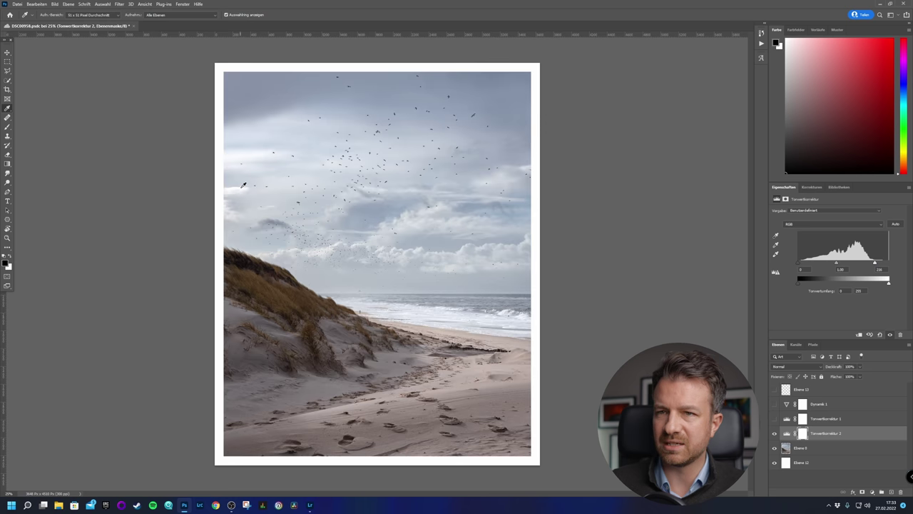